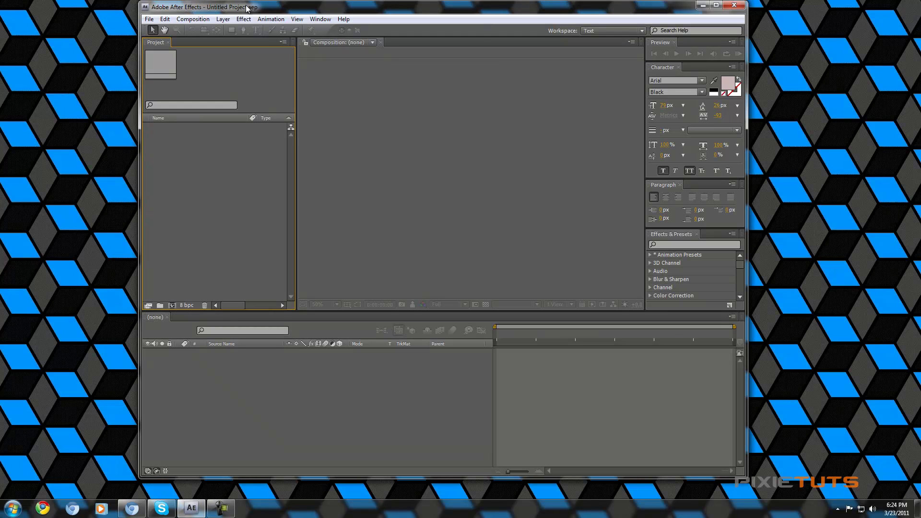
Step: Import jokerownsyouintheface.jpg (600 x 455) from the Desktop as project footage
left_click(150, 20)
mouse_move(206, 177)
left_click(326, 177)
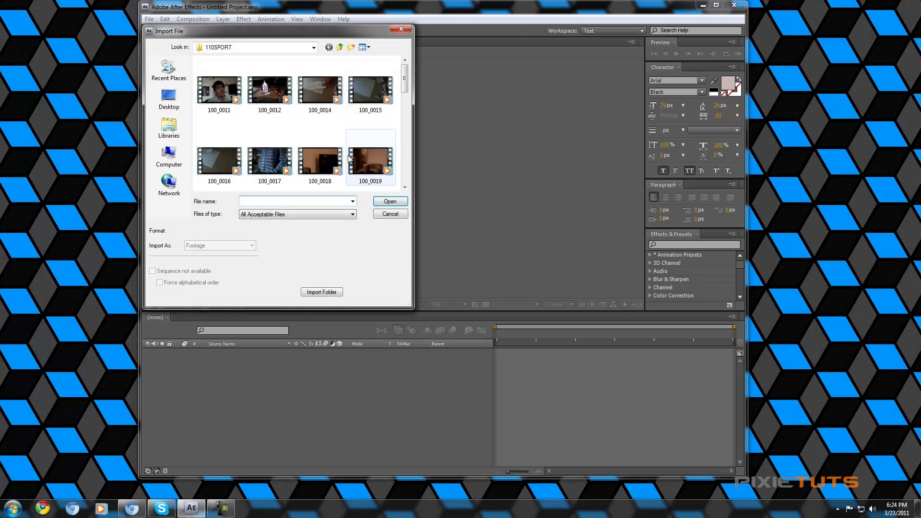
left_click(169, 99)
left_click(337, 204)
type("t")
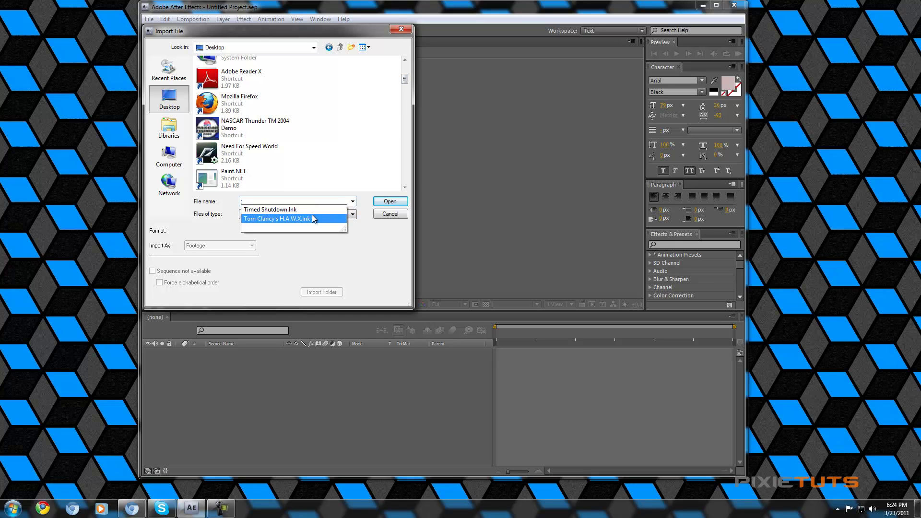
key("BackSpace")
type("j")
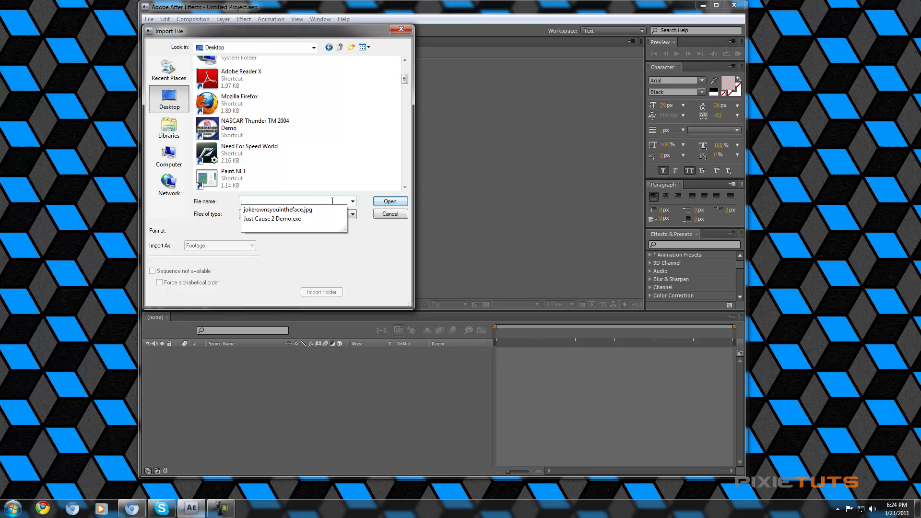
key("Return")
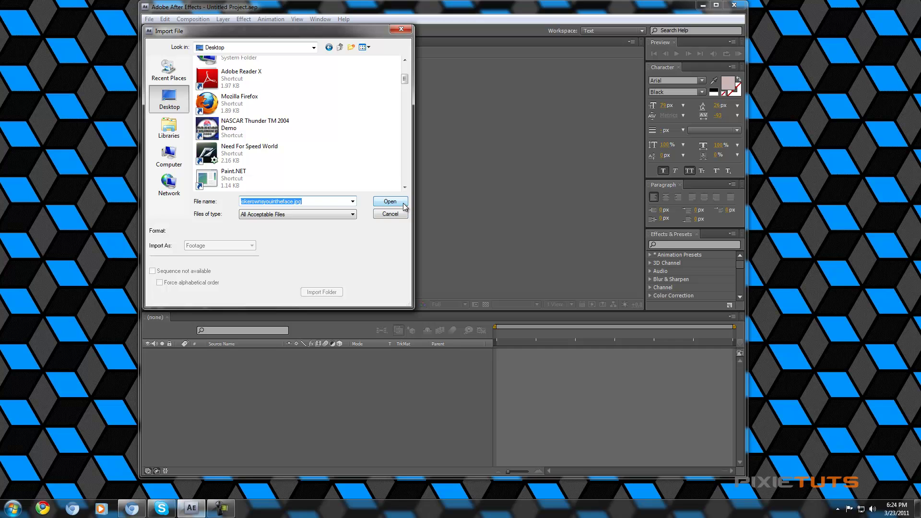
left_click(404, 205)
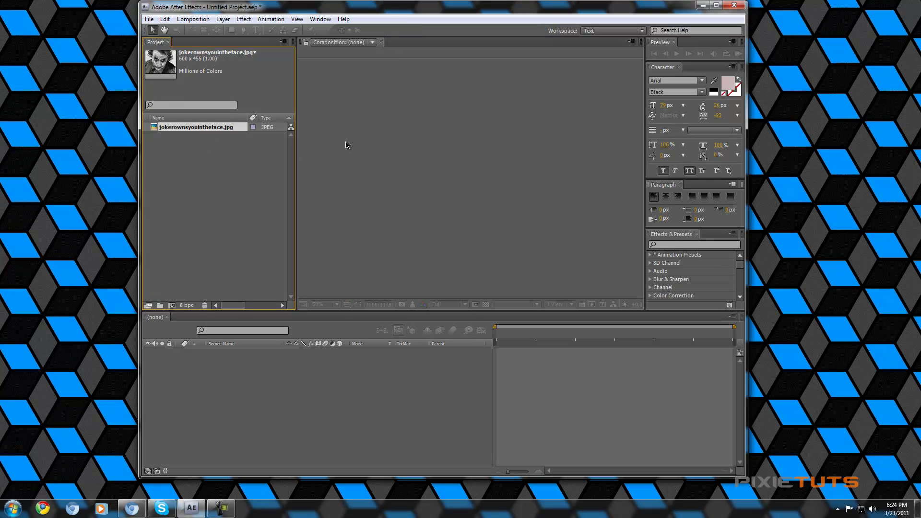
Step: Build a 600 x 455, 29.97 fps jokerownsyouintheface comp from the image, viewed at 100%
left_click_drag(186, 315, 202, 370)
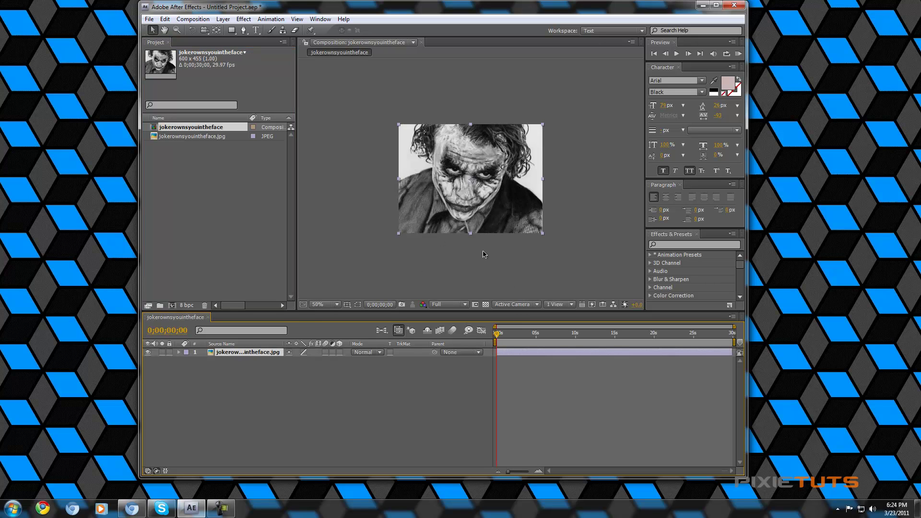
key("slash")
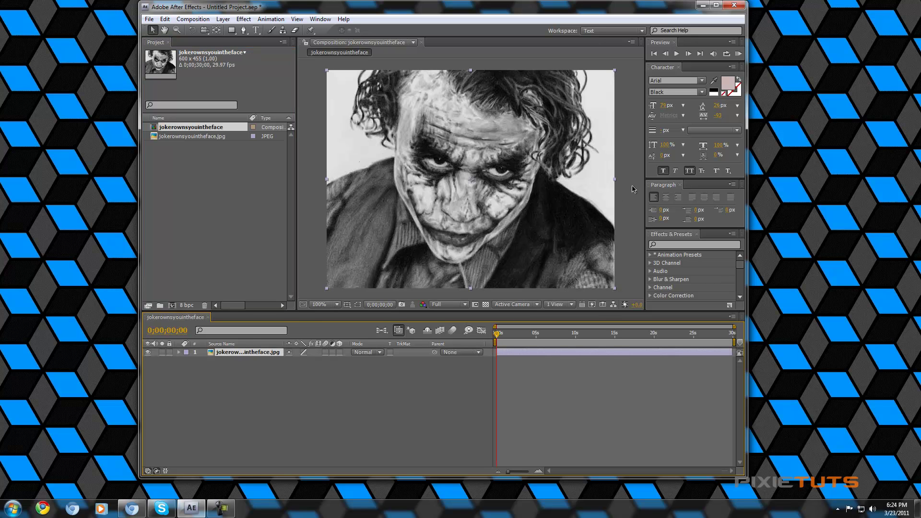
key("grave")
key("grave")
key("grave")
key("grave")
key("grave")
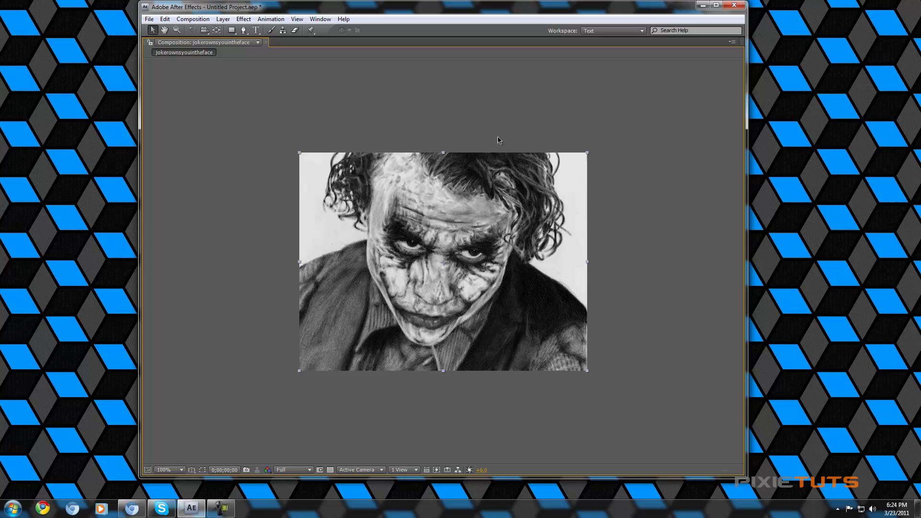
key("grave")
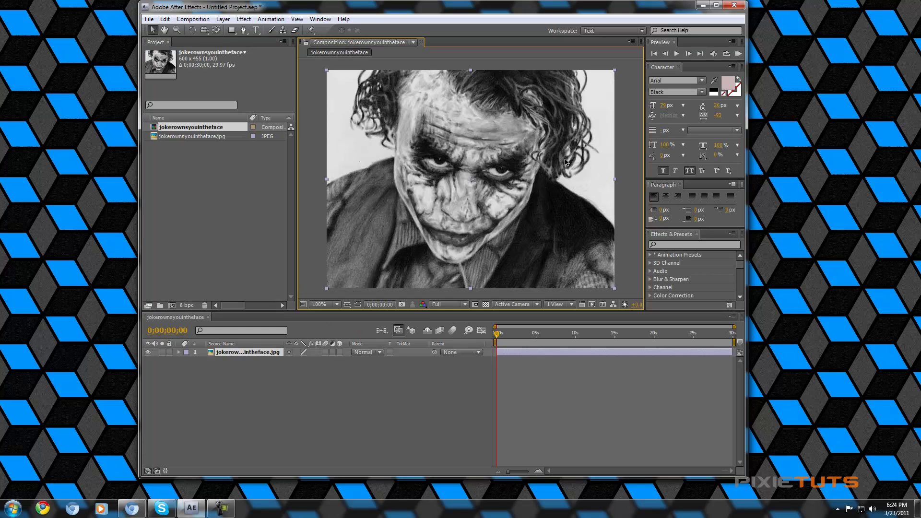
key("grave")
key("grave")
key("grave")
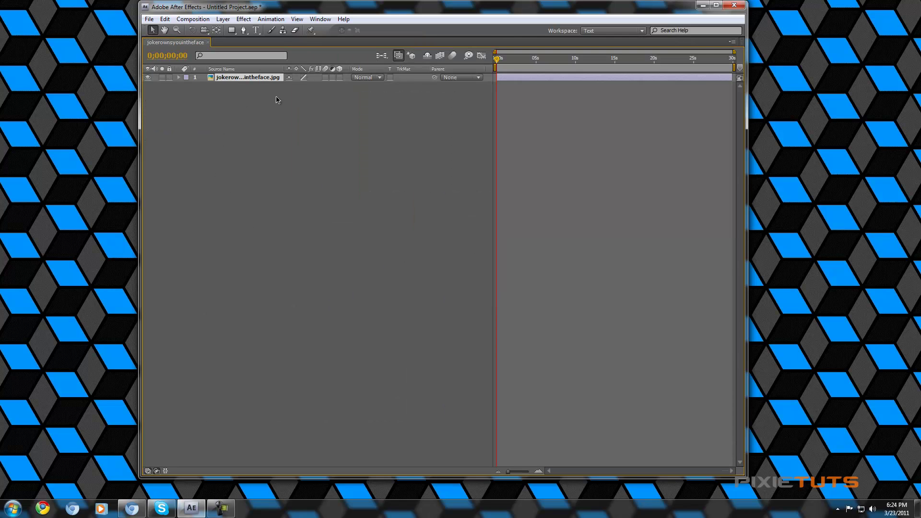
key("grave")
key("grave")
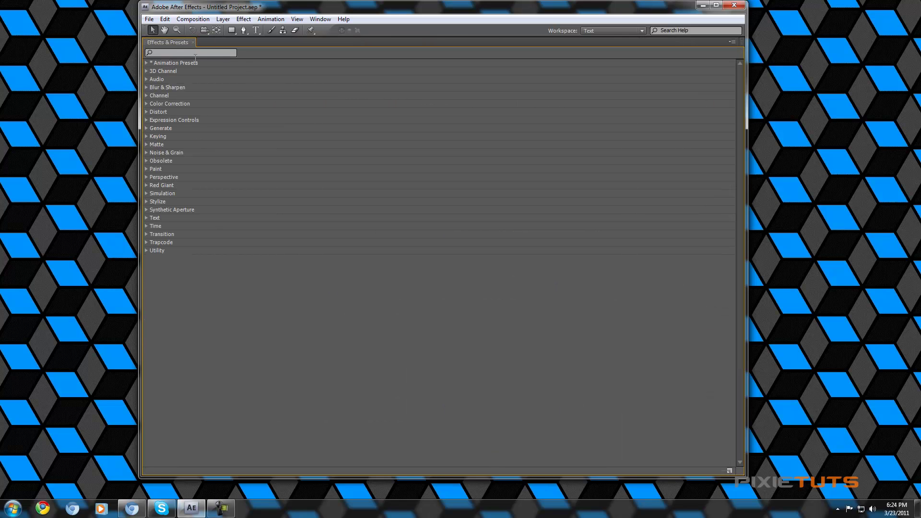
Step: Search Effects & Presets for 'car' and drag Card Dance onto the Joker layer
left_click(195, 52)
type("card")
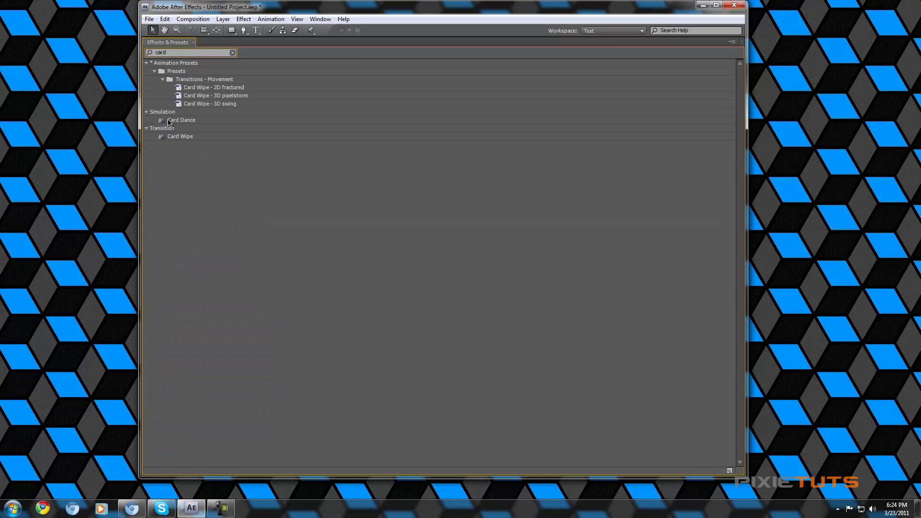
double_click(160, 52)
key("BackSpace")
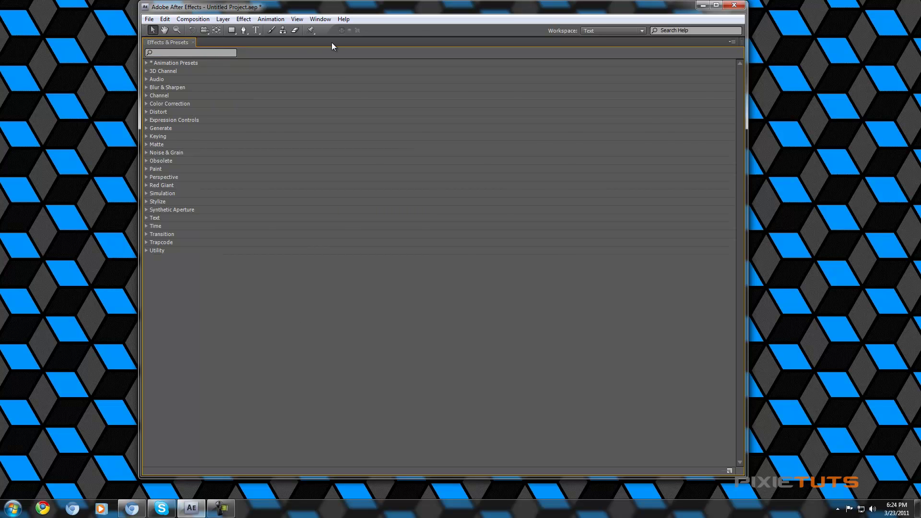
key("grave")
left_click(668, 243)
type("car")
scroll(739, 275, "down", 1)
left_click(684, 281)
left_click_drag(683, 281, 273, 353)
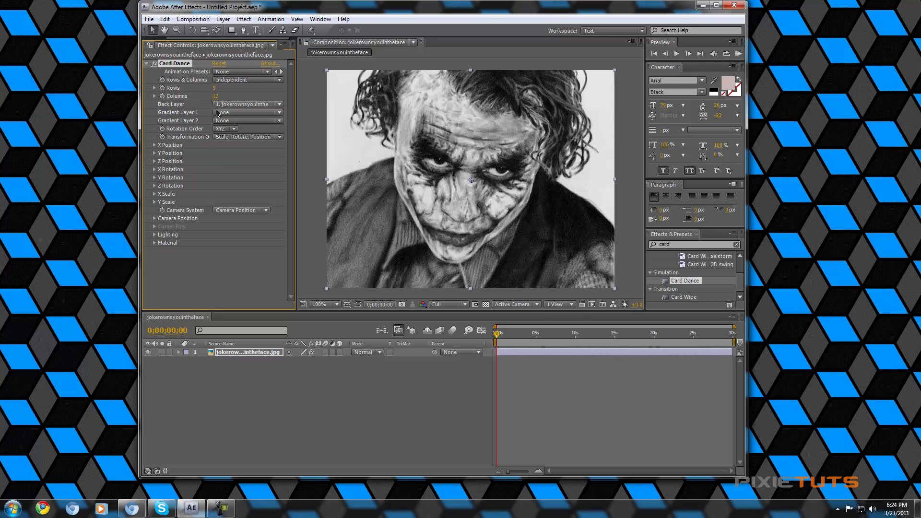
Step: Keep the Joker layer as Back Layer, make it Gradient Layer 1, and expand Z Position
left_click(261, 106)
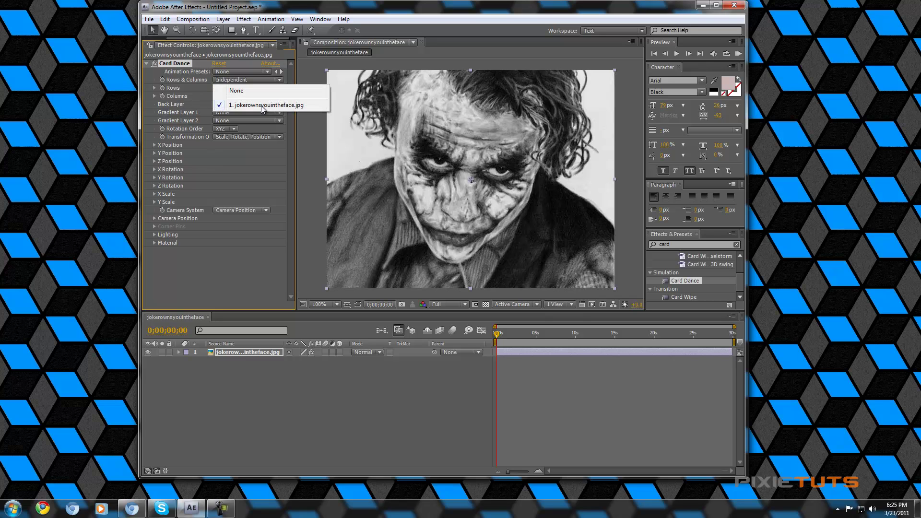
left_click(259, 105)
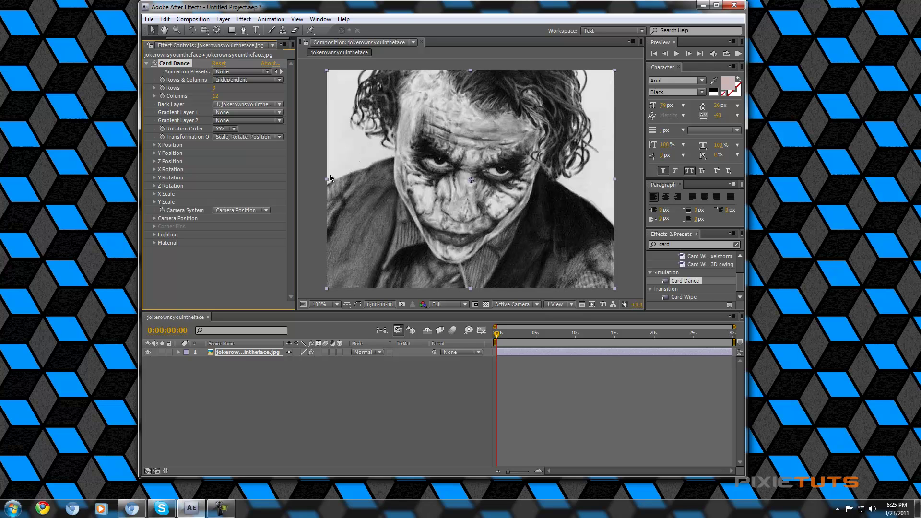
left_click(220, 116)
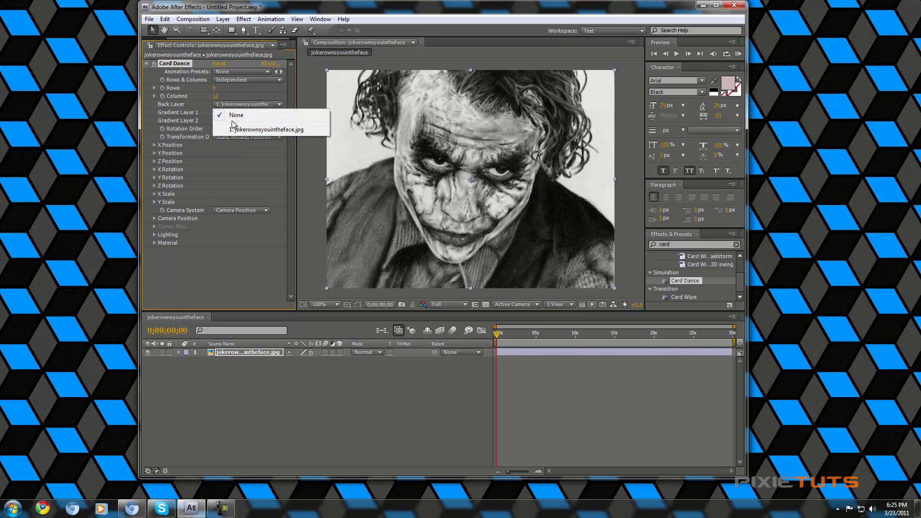
left_click(249, 130)
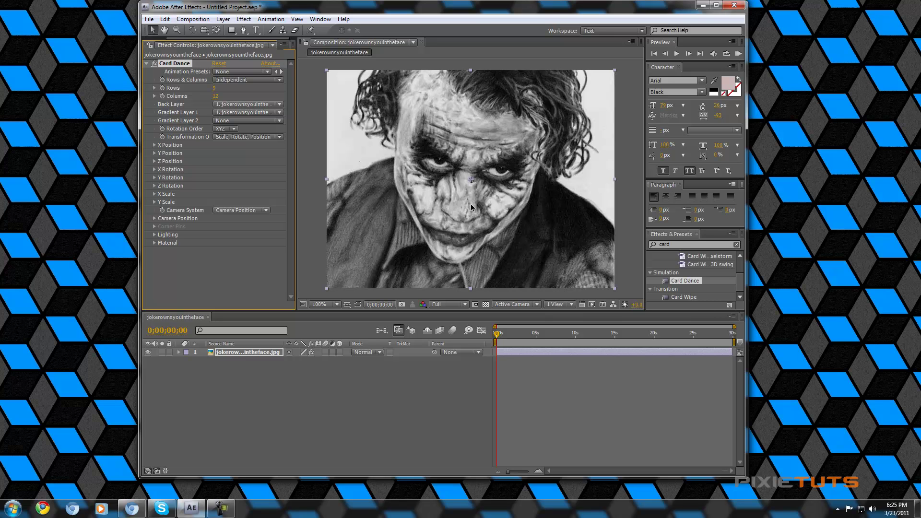
left_click(154, 162)
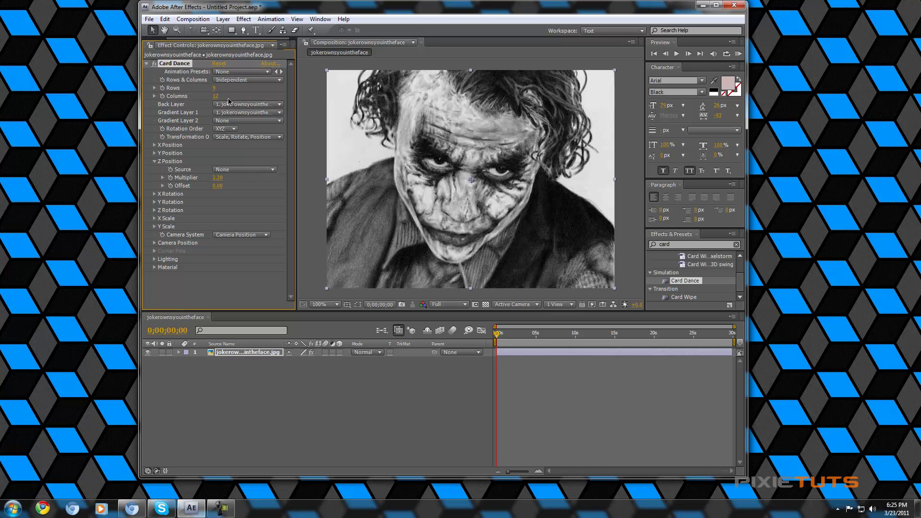
Step: Drive Z Position from Intensity 1 and scrub the Multiplier to test the depth
left_click(240, 171)
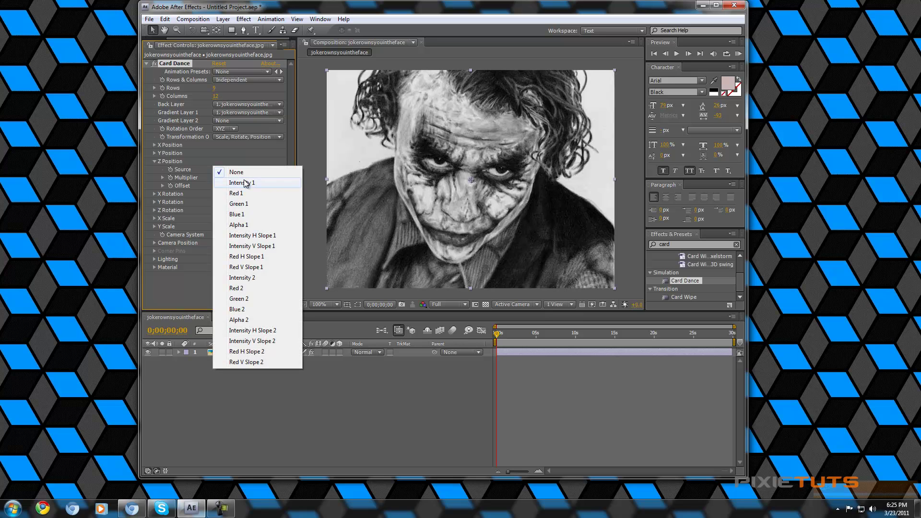
left_click(245, 183)
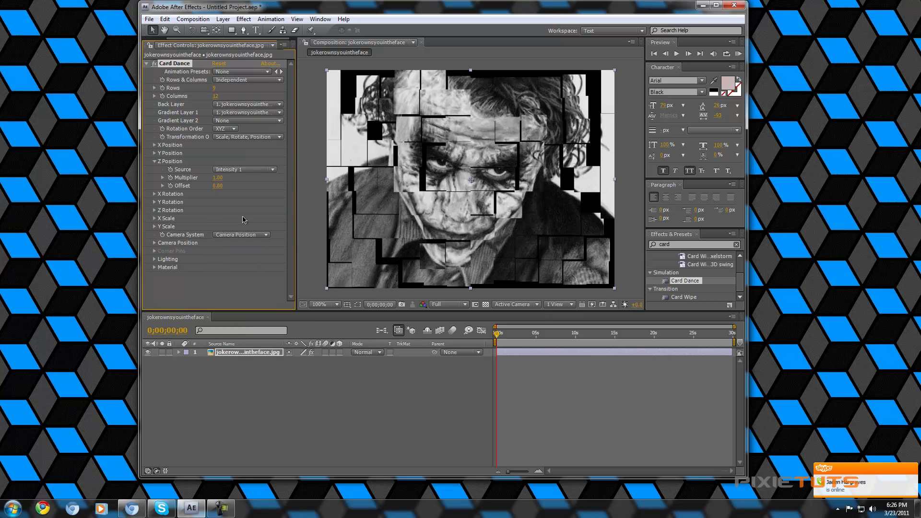
mouse_move(217, 181)
left_mouse_down()
mouse_move(254, 185)
mouse_move(213, 185)
mouse_move(221, 186)
left_mouse_up()
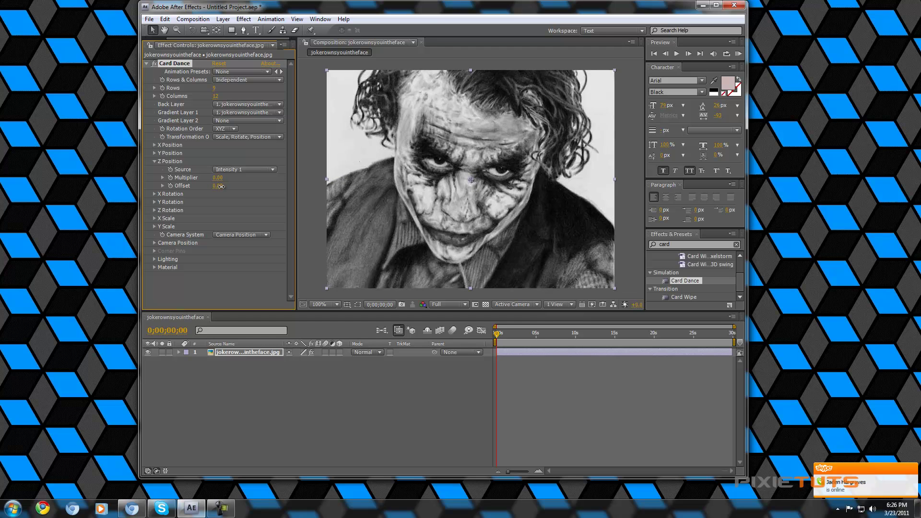
Step: Set Card Dance Rows and Columns to 100 each
left_click(214, 88)
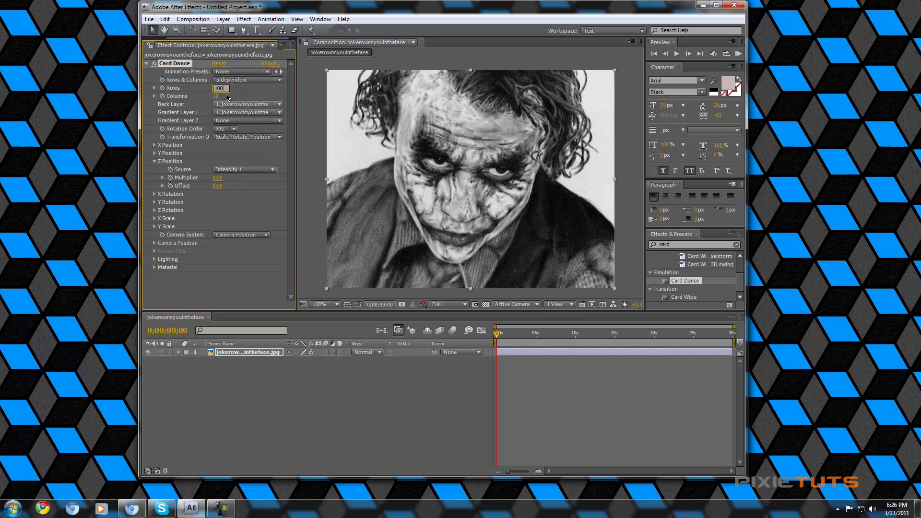
key("Return")
left_click(216, 96)
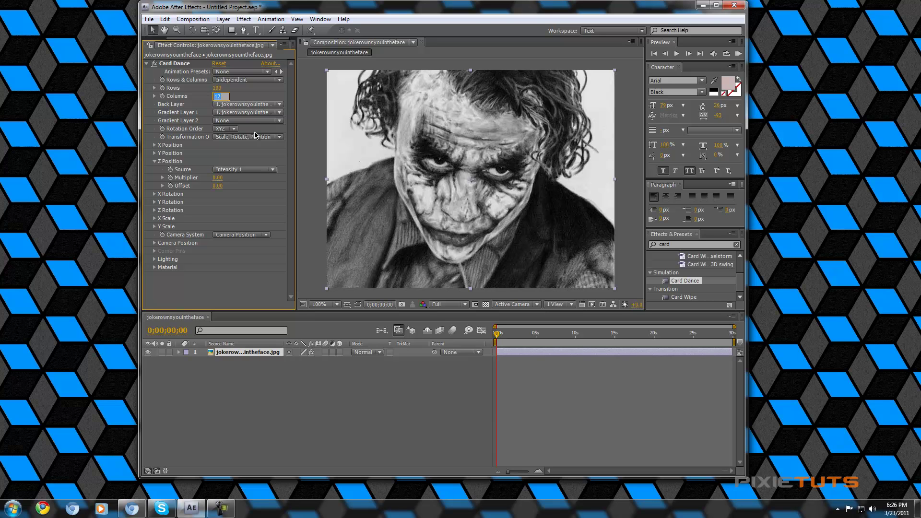
type("100")
key("Return")
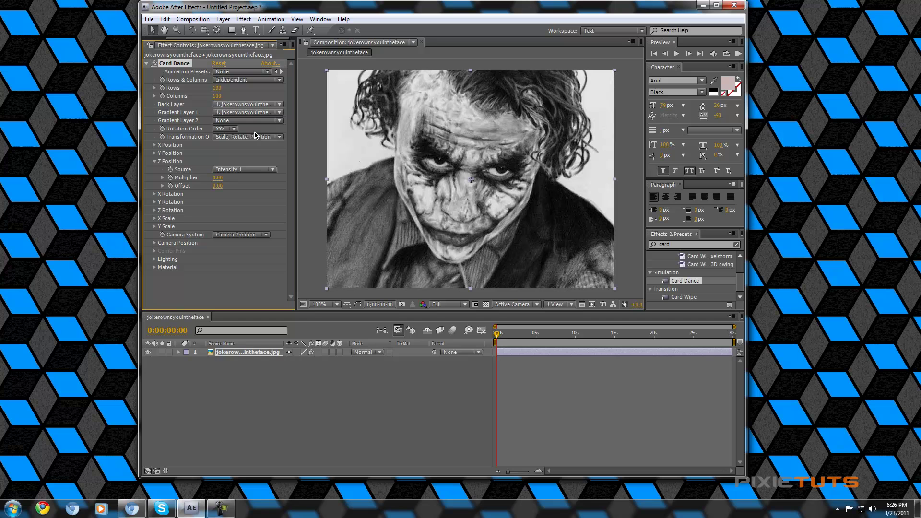
Step: Scrub the Z Position Multiplier to preview the shatter, then reset it to 0
mouse_move(218, 178)
left_mouse_down()
mouse_move(238, 181)
mouse_move(229, 189)
left_mouse_up()
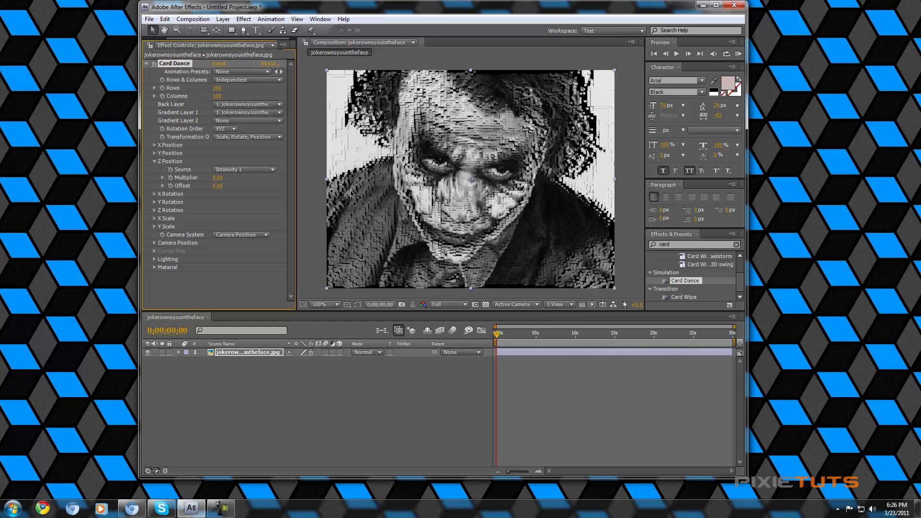
left_click_drag(219, 178, 238, 178)
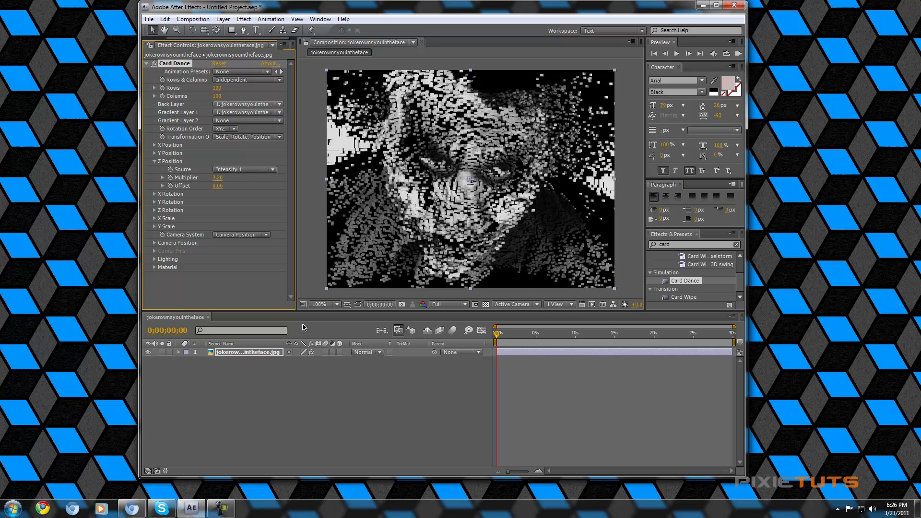
left_click_drag(220, 178, 198, 169)
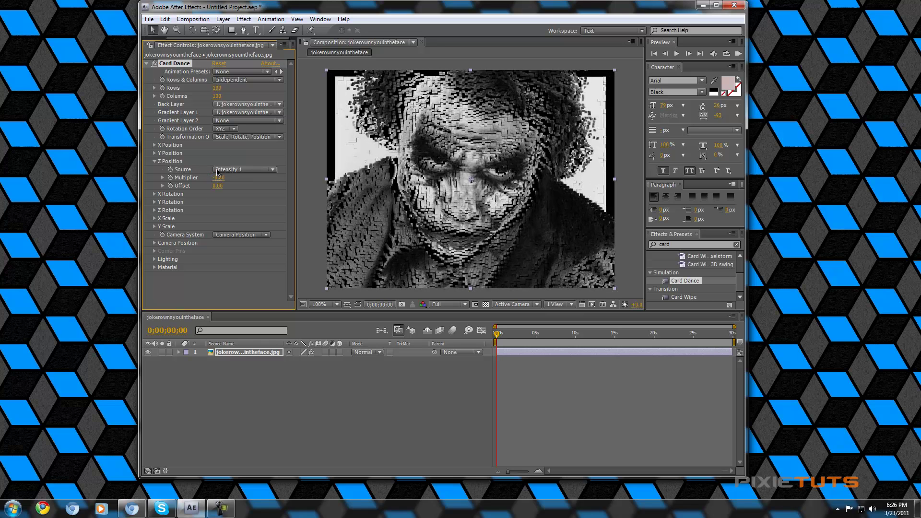
left_click(219, 178)
key("Return")
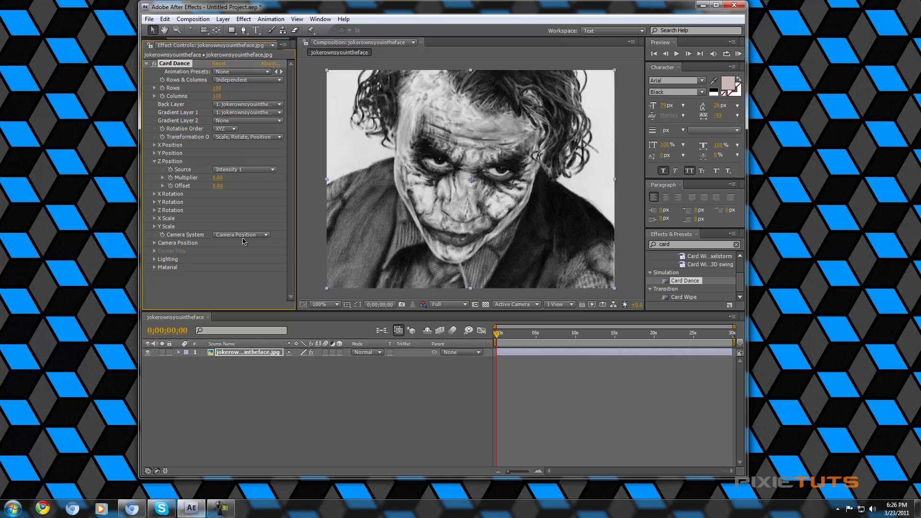
Step: Set starting keyframes on Z Position Multiplier and Offset, then move the time indicator later
left_click(171, 177)
left_click(170, 185)
left_click_drag(498, 336, 538, 341)
left_click(525, 334)
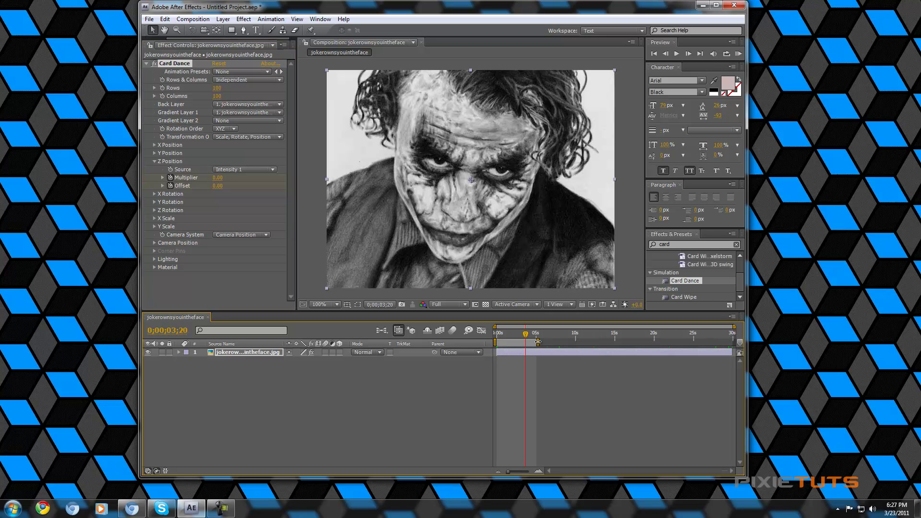
Step: Trim the composition to the five-second work area and preview the playback
left_click(198, 20)
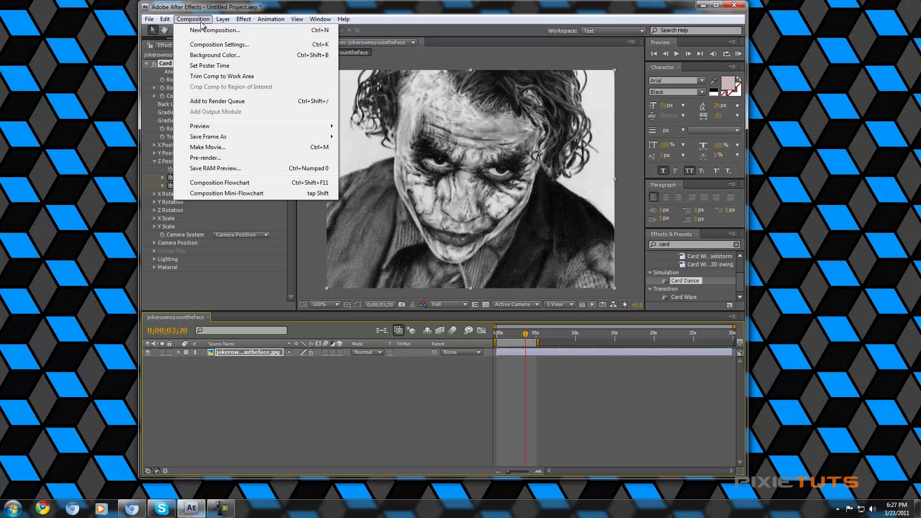
left_click(224, 77)
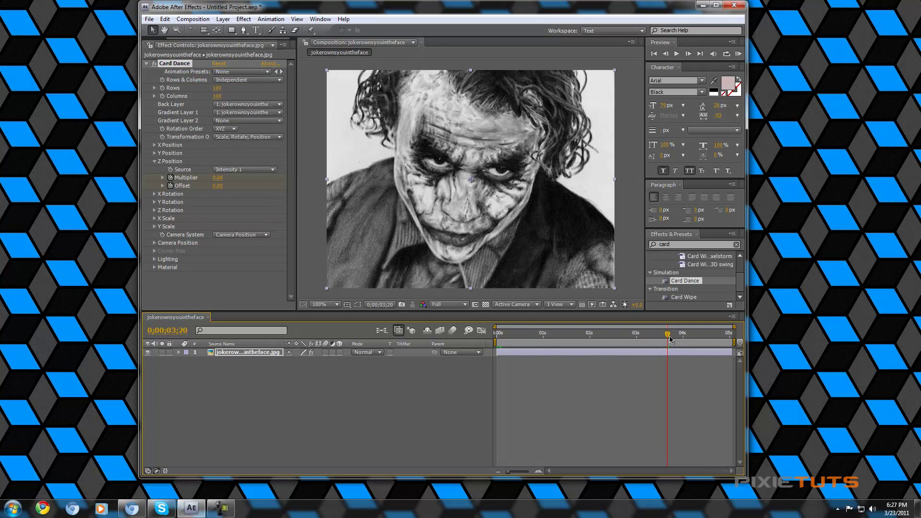
left_click_drag(661, 339, 733, 334)
key("KP_0")
Step: At the end of the timeline, keyframe Z Position Multiplier 90 and Offset 80
left_click_drag(219, 178, 637, 184)
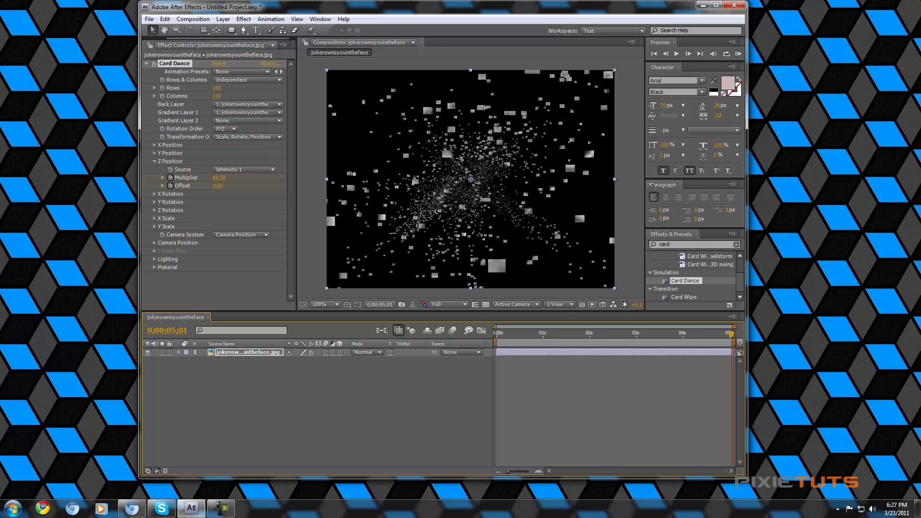
left_click(248, 174)
left_click(220, 178)
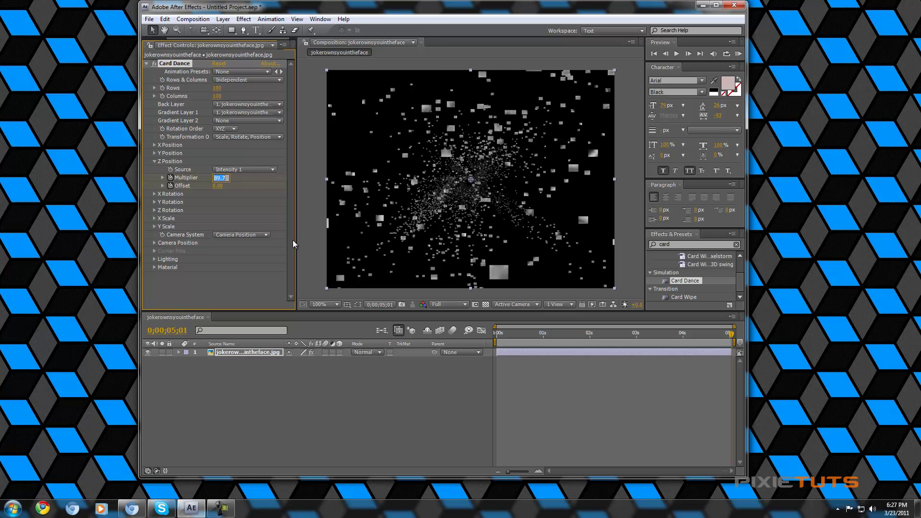
type("90")
left_click(220, 186)
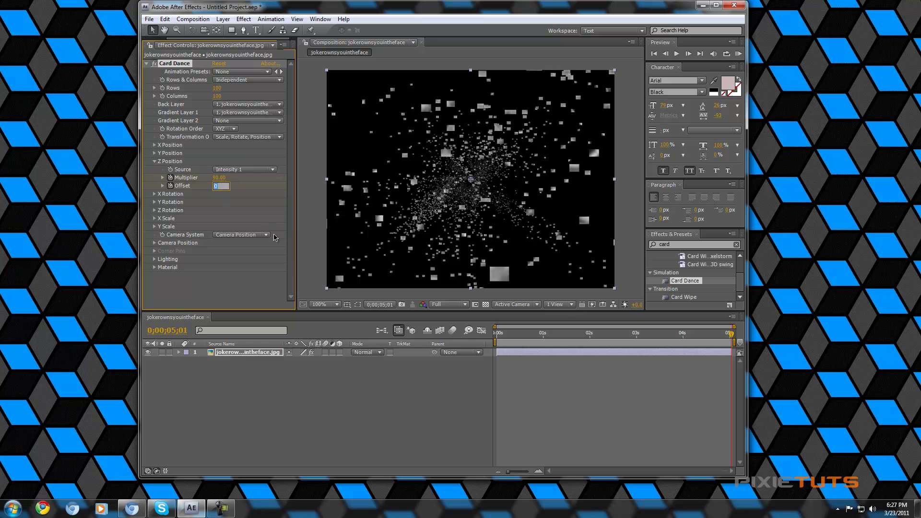
type("80")
key("Return")
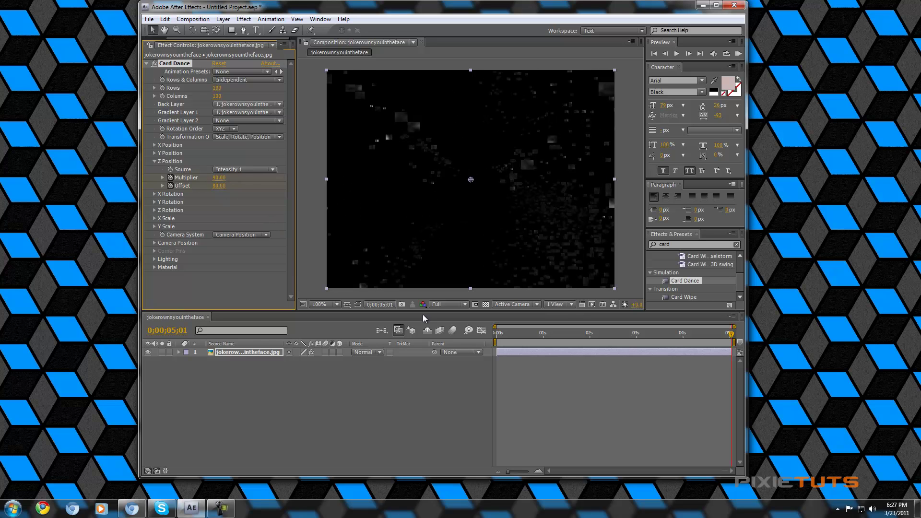
left_click(532, 333)
mouse_move(532, 336)
left_mouse_down()
mouse_move(544, 336)
mouse_move(494, 339)
mouse_move(613, 341)
mouse_move(522, 344)
left_mouse_up()
left_click(155, 145)
left_click(244, 153)
left_click(216, 168)
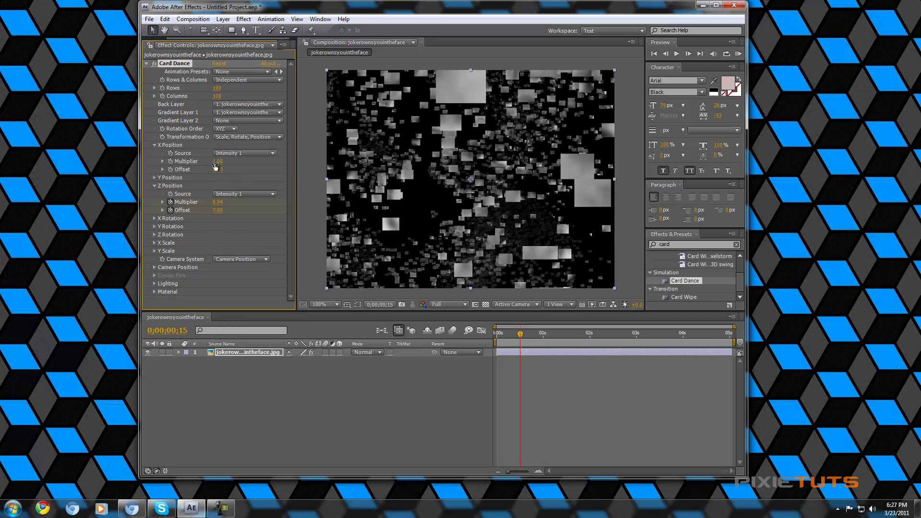
left_click_drag(216, 162, 254, 161)
left_click(499, 335)
left_click_drag(499, 334, 491, 336)
key("KP_0")
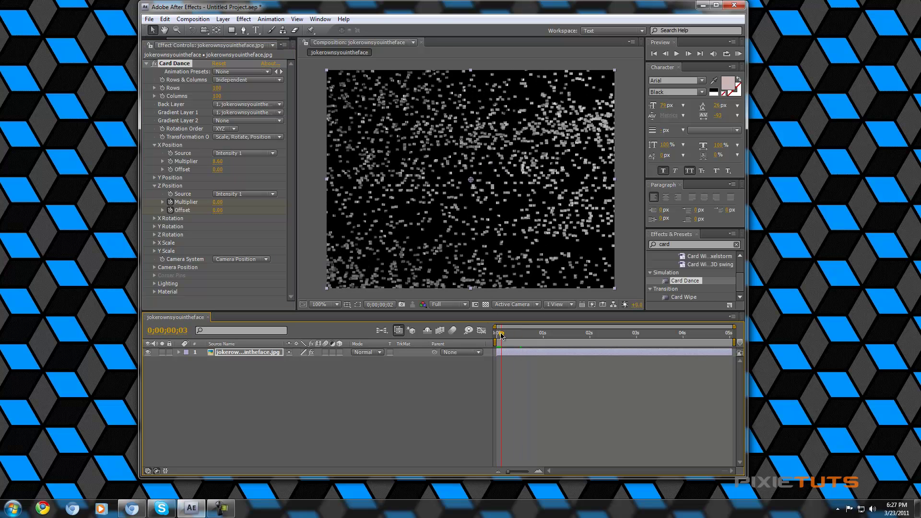
left_click(245, 154)
left_click(236, 143)
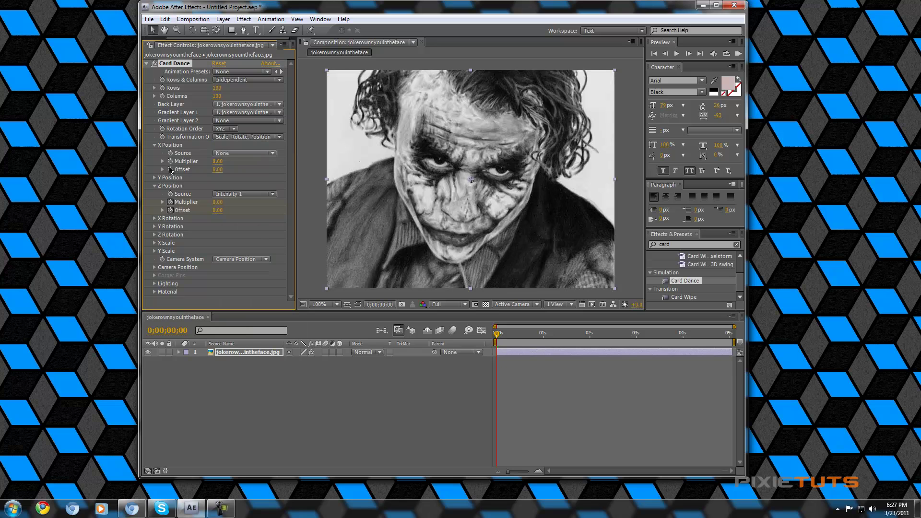
Step: Collapse X Position and scrub to frame 16 to watch the cards scatter
left_click(155, 146)
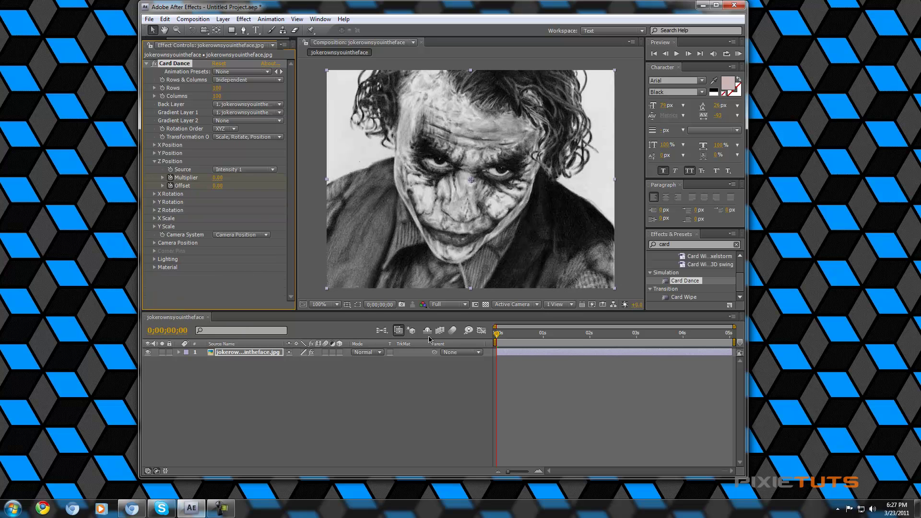
mouse_move(498, 336)
left_mouse_down()
mouse_move(561, 334)
mouse_move(526, 324)
mouse_move(617, 345)
mouse_move(678, 345)
mouse_move(541, 333)
mouse_move(512, 336)
mouse_move(495, 353)
left_mouse_up()
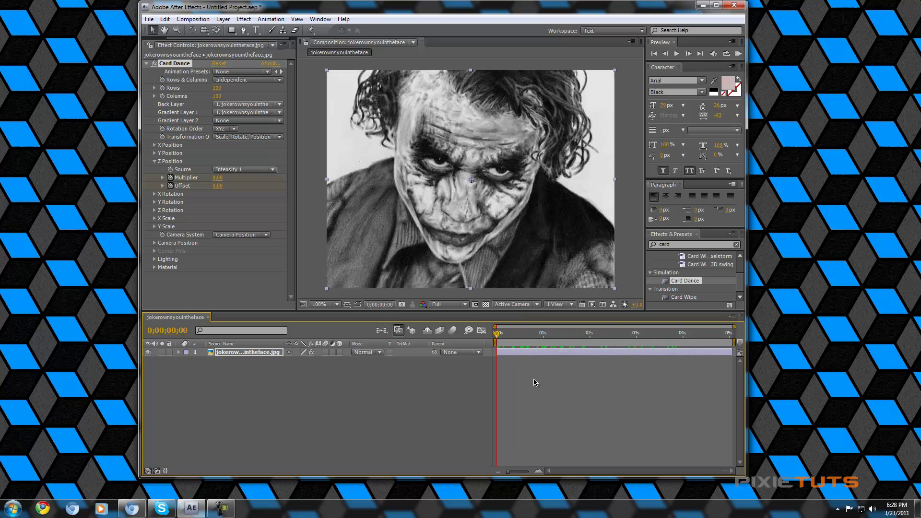